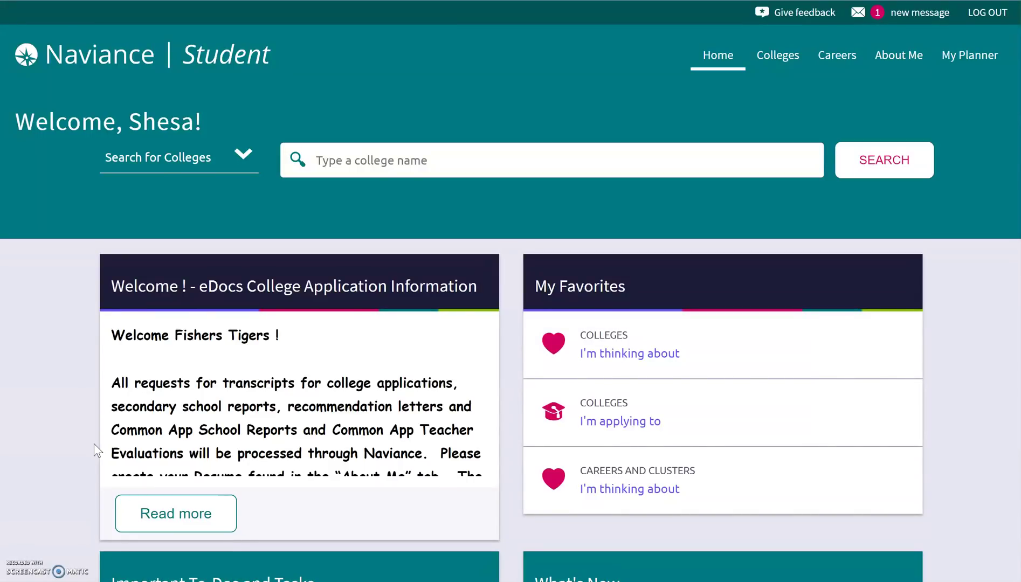
- Open the Career Interest Profiler from About Me > My Assessments
{"action": "left_click", "coordinate": [316, 454]}
{"action": "left_click", "coordinate": [910, 56]}
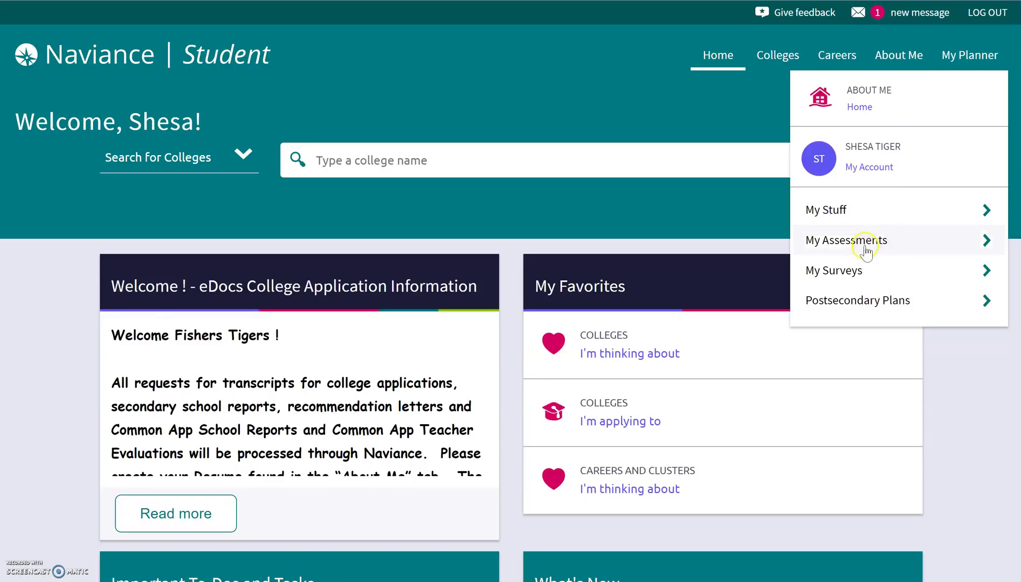
{"action": "left_click", "coordinate": [865, 243]}
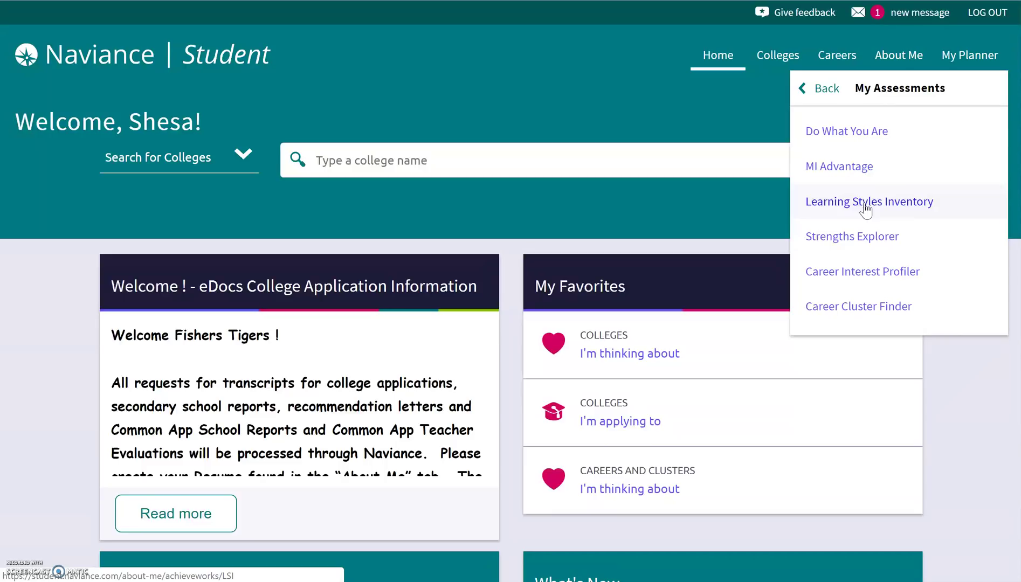
{"action": "left_click", "coordinate": [854, 277]}
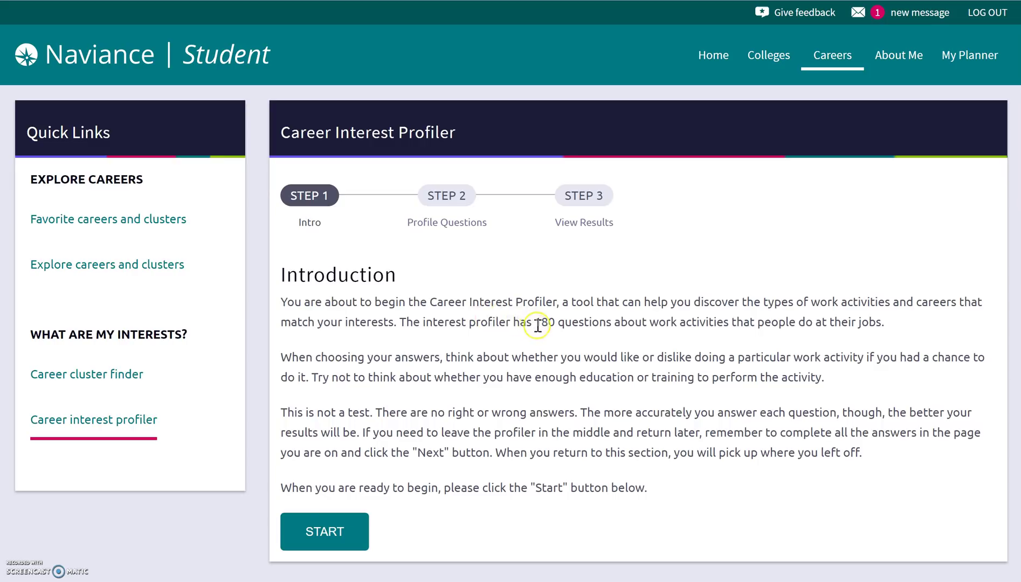
{"action": "left_click_drag", "start_coordinate": [541, 322], "coordinate": [611, 329]}
{"action": "left_click", "coordinate": [611, 330]}
- Start the profiler and look over page 1 of 15, beginning with the park-grounds question
{"action": "left_click", "coordinate": [336, 534]}
{"action": "left_click", "coordinate": [546, 410]}
{"action": "scroll", "coordinate": [545, 411], "scroll_direction": "down", "scroll_amount": 2}
{"action": "scroll", "coordinate": [545, 410], "scroll_direction": "down", "scroll_amount": 1}
{"action": "scroll", "coordinate": [545, 411], "scroll_direction": "down", "scroll_amount": 1}
{"action": "scroll", "coordinate": [545, 411], "scroll_direction": "down", "scroll_amount": 1}
{"action": "scroll", "coordinate": [546, 411], "scroll_direction": "down", "scroll_amount": 1}
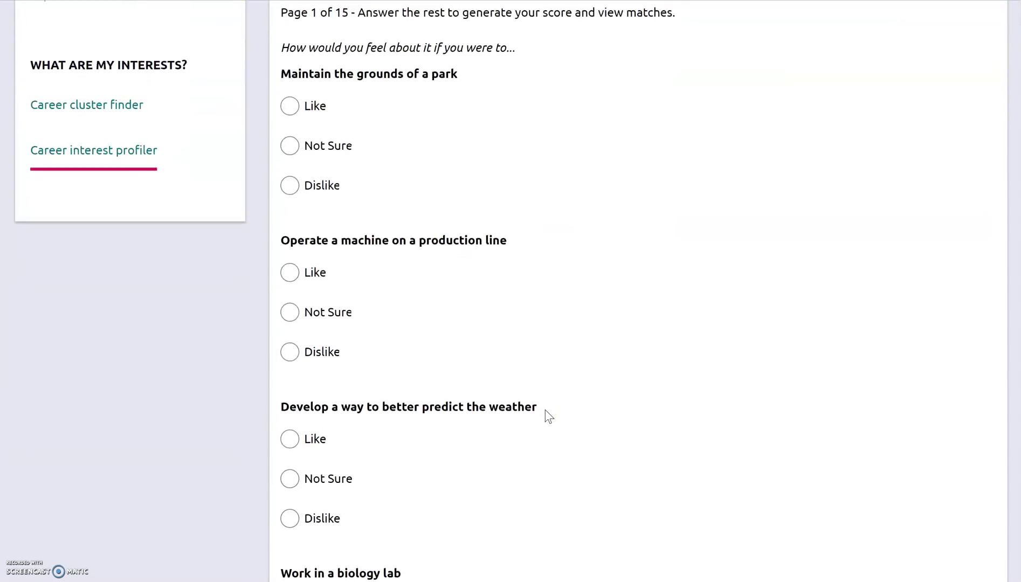
{"action": "scroll", "coordinate": [545, 411], "scroll_direction": "up", "scroll_amount": 1}
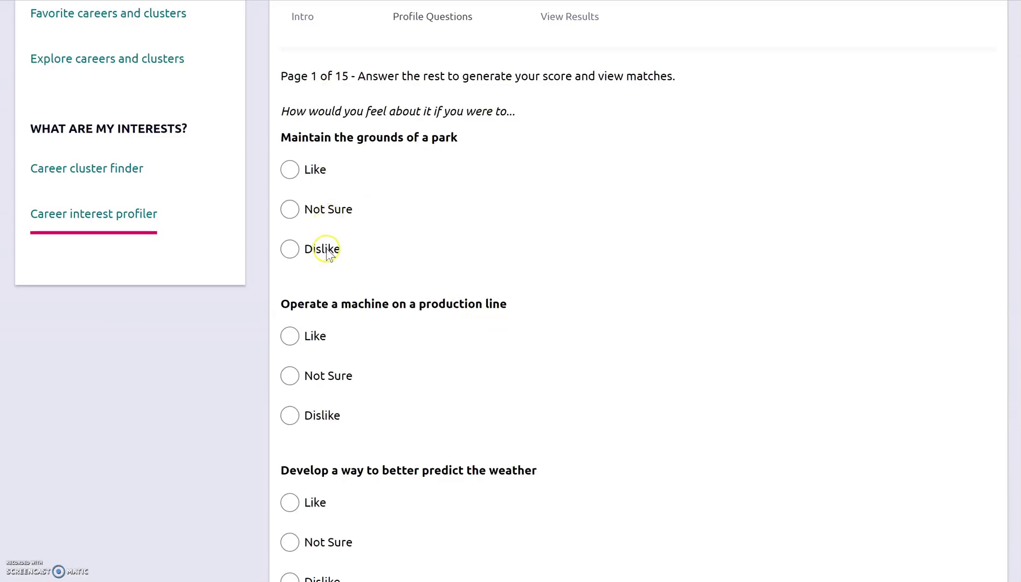
{"action": "scroll", "coordinate": [501, 157], "scroll_direction": "down", "scroll_amount": 1}
{"action": "scroll", "coordinate": [501, 157], "scroll_direction": "up", "scroll_amount": 2}
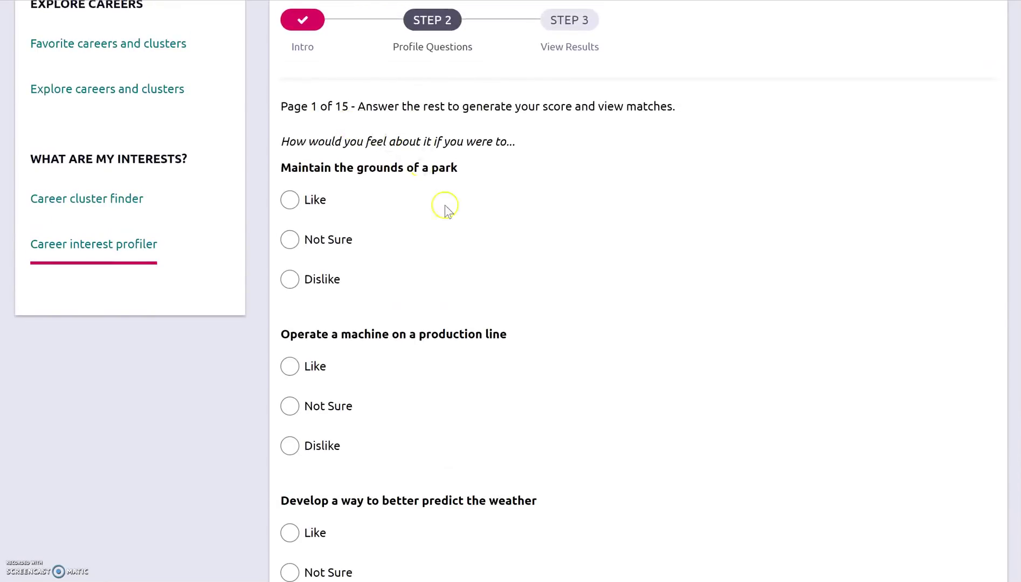
{"action": "scroll", "coordinate": [451, 223], "scroll_direction": "down", "scroll_amount": 3}
{"action": "scroll", "coordinate": [451, 223], "scroll_direction": "down", "scroll_amount": 1}
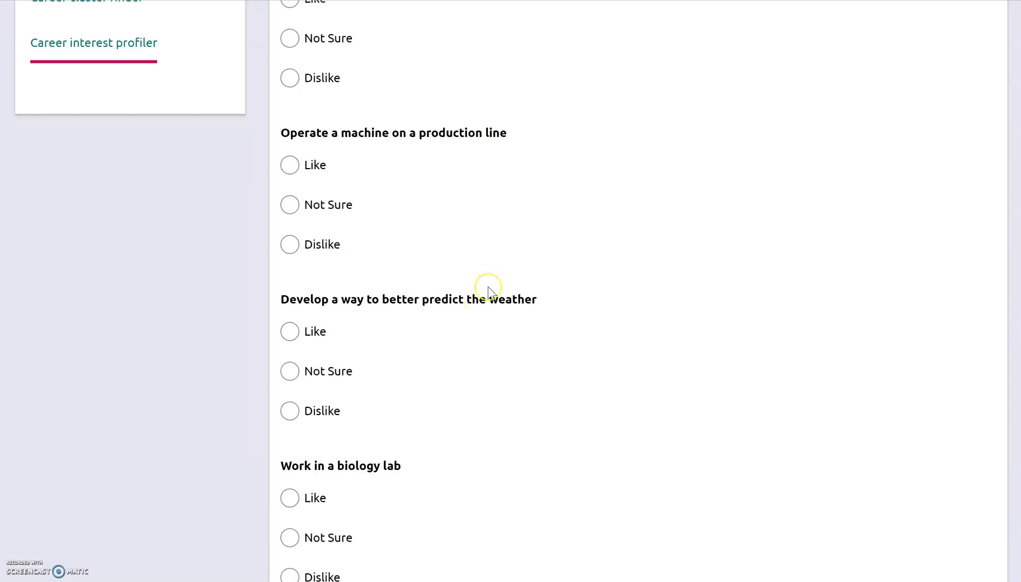
{"action": "scroll", "coordinate": [488, 290], "scroll_direction": "up", "scroll_amount": 2}
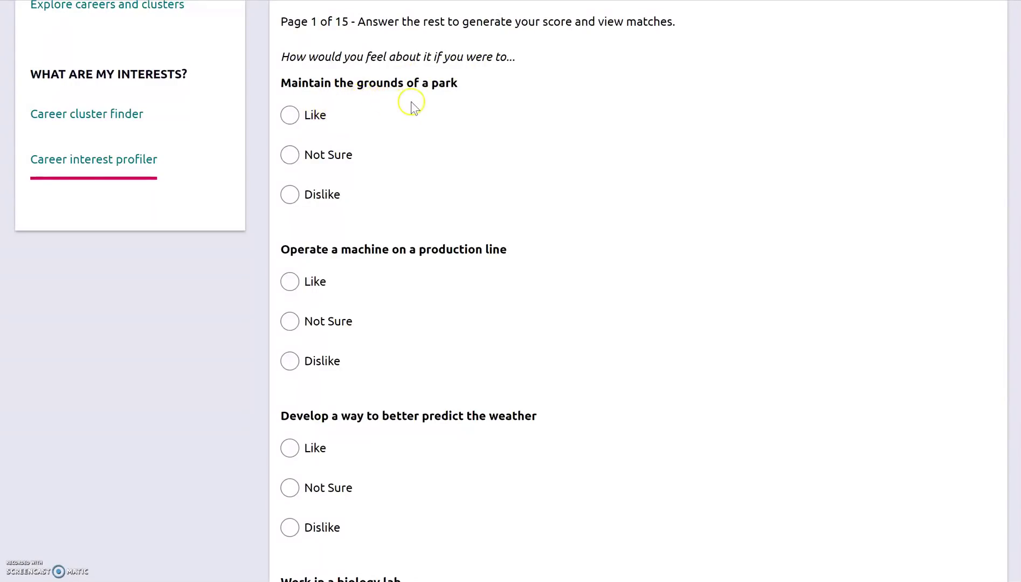
- Answer park grounds Not Sure, production line Like, weather Dislike, and biology lab Not Sure
{"action": "left_click", "coordinate": [290, 158]}
{"action": "key", "text": "Down"}
{"action": "left_click", "coordinate": [290, 156]}
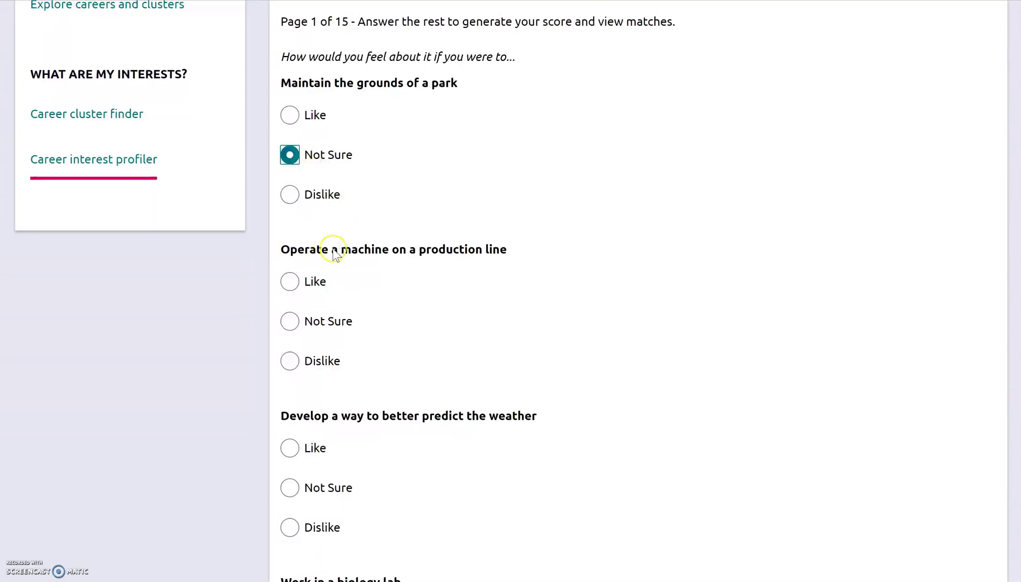
{"action": "left_click", "coordinate": [291, 283]}
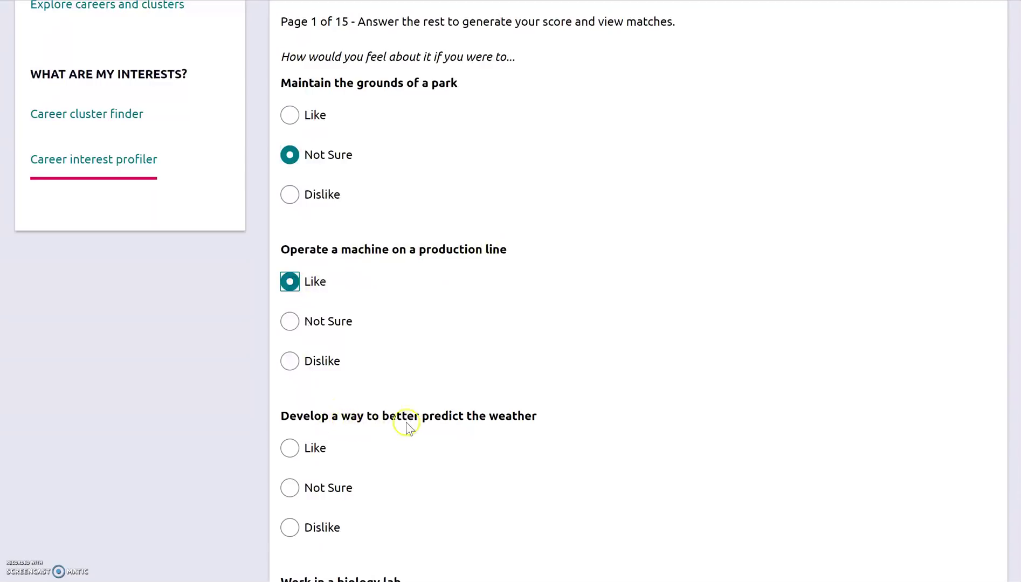
{"action": "left_click", "coordinate": [291, 529]}
{"action": "scroll", "coordinate": [518, 491], "scroll_direction": "down", "scroll_amount": 5}
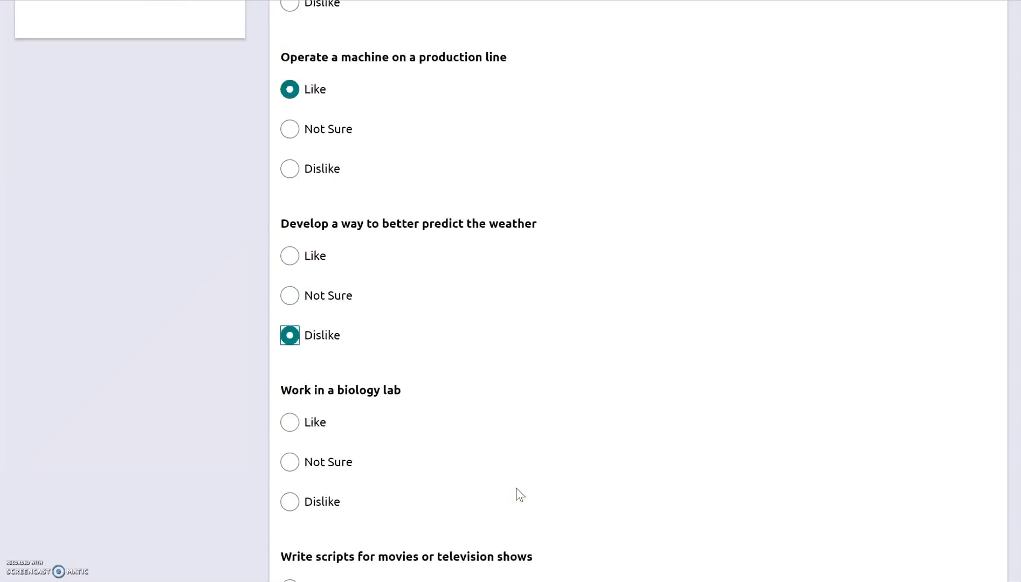
{"action": "left_click", "coordinate": [290, 410]}
- Answer writing a song Dislike, teaching disabled people Like, and organizing recreation Not Sure
{"action": "scroll", "coordinate": [478, 427], "scroll_direction": "down", "scroll_amount": 3}
{"action": "scroll", "coordinate": [482, 429], "scroll_direction": "down", "scroll_amount": 2}
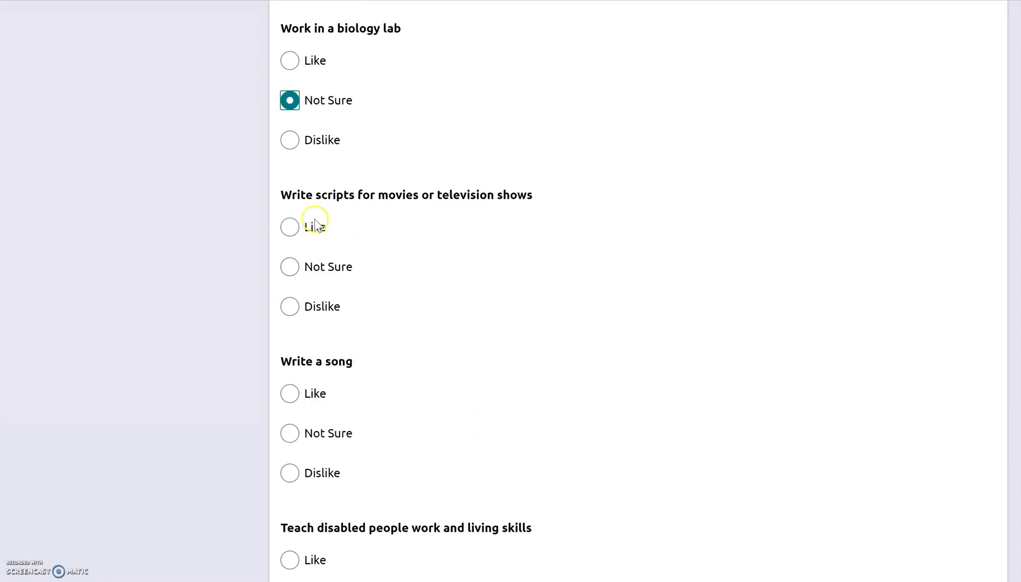
{"action": "scroll", "coordinate": [428, 314], "scroll_direction": "down", "scroll_amount": 3}
{"action": "left_click", "coordinate": [290, 292]}
{"action": "scroll", "coordinate": [406, 316], "scroll_direction": "down", "scroll_amount": 2}
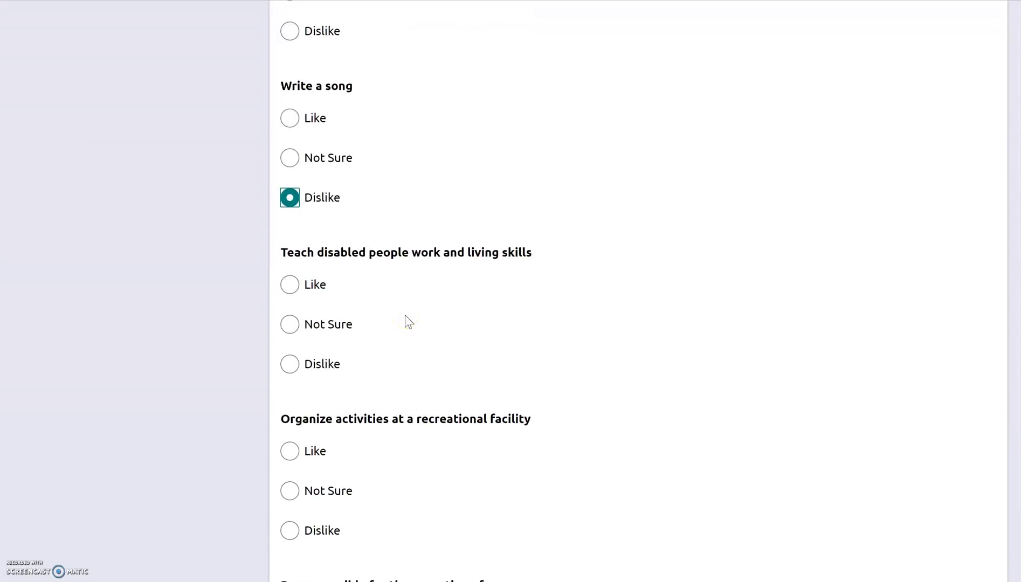
{"action": "left_click", "coordinate": [292, 288]}
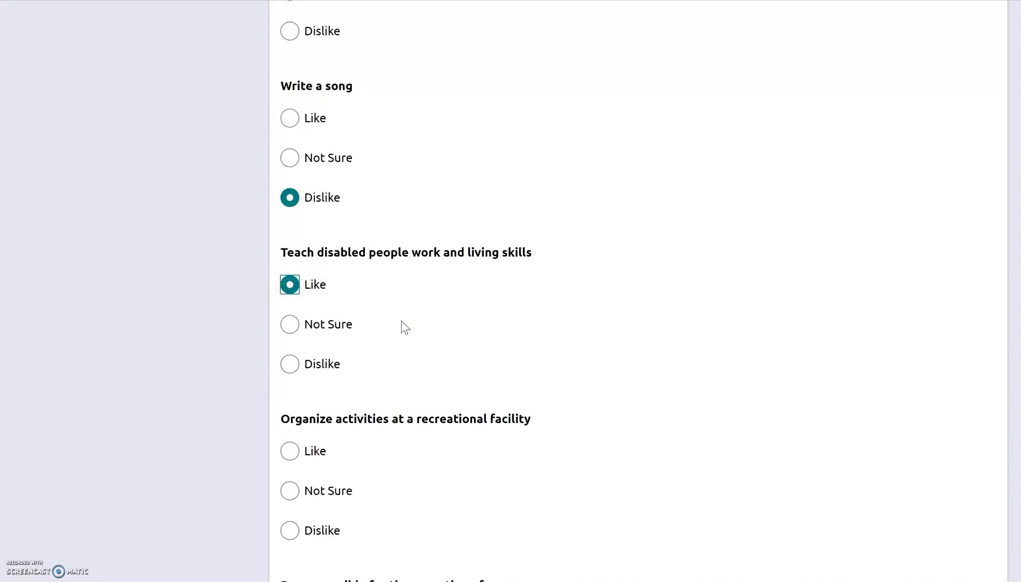
{"action": "left_click", "coordinate": [291, 491]}
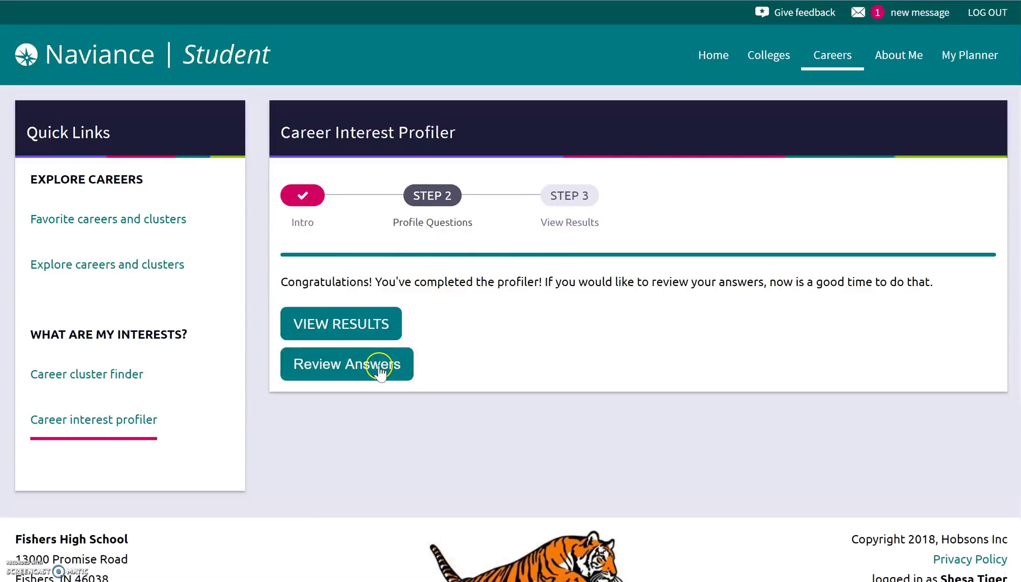
- Open the profiler results and read through the interest scores
{"action": "left_click", "coordinate": [396, 325]}
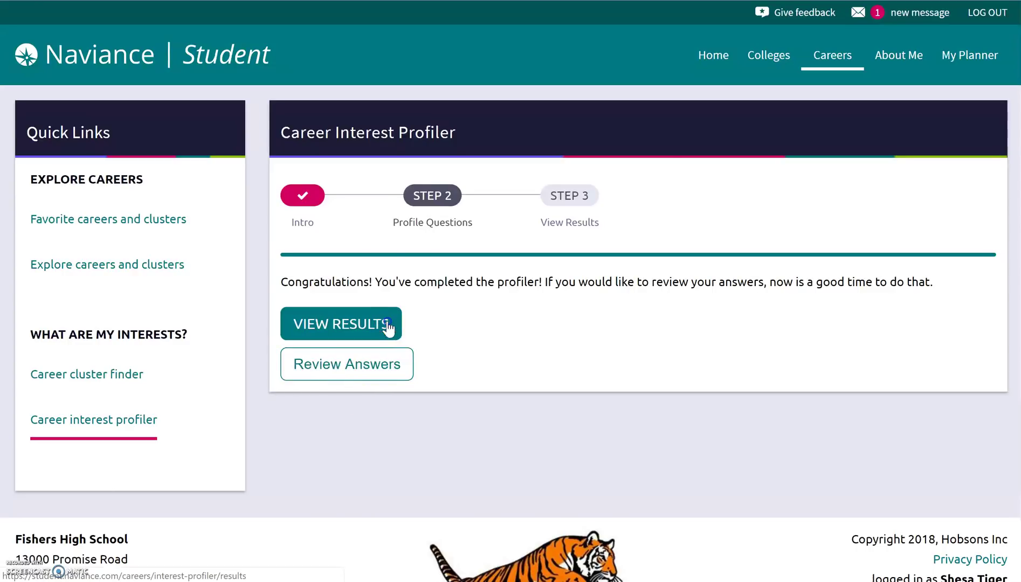
{"action": "left_click", "coordinate": [486, 333]}
{"action": "scroll", "coordinate": [487, 335], "scroll_direction": "down", "scroll_amount": 2}
{"action": "scroll", "coordinate": [487, 334], "scroll_direction": "down", "scroll_amount": 2}
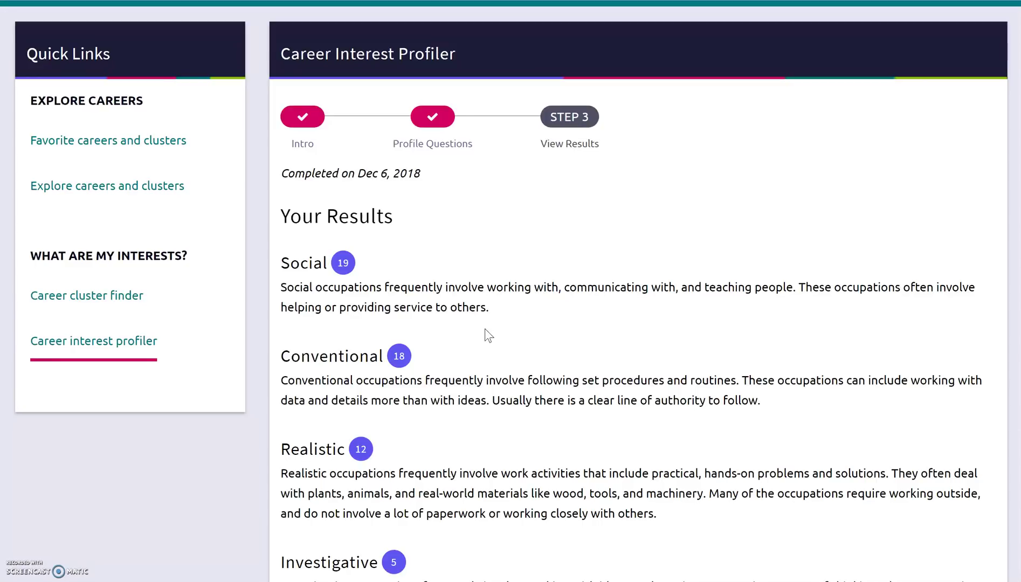
{"action": "scroll", "coordinate": [488, 335], "scroll_direction": "down", "scroll_amount": 8}
{"action": "left_click", "coordinate": [386, 184]}
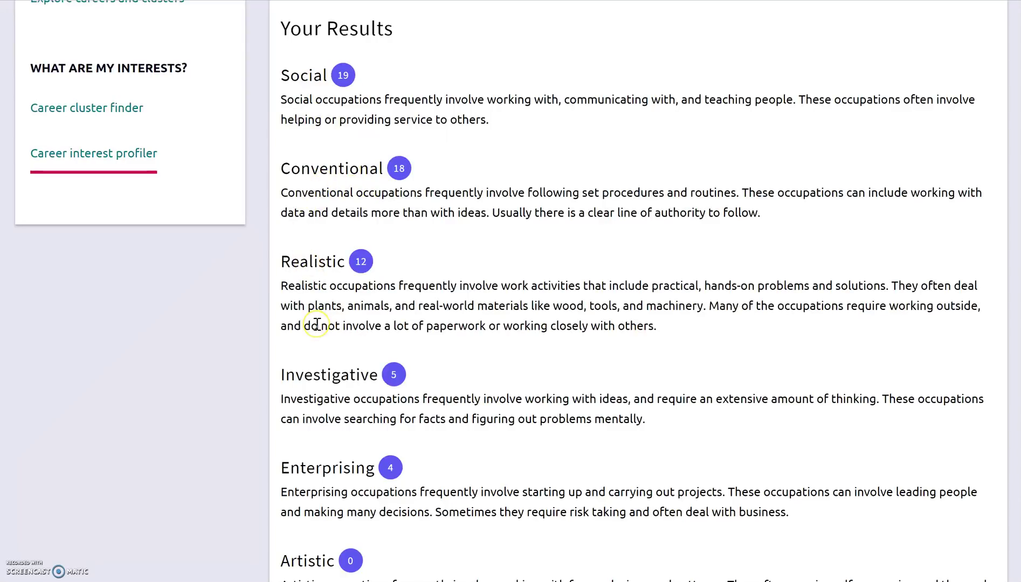
{"action": "scroll", "coordinate": [317, 324], "scroll_direction": "down", "scroll_amount": 1}
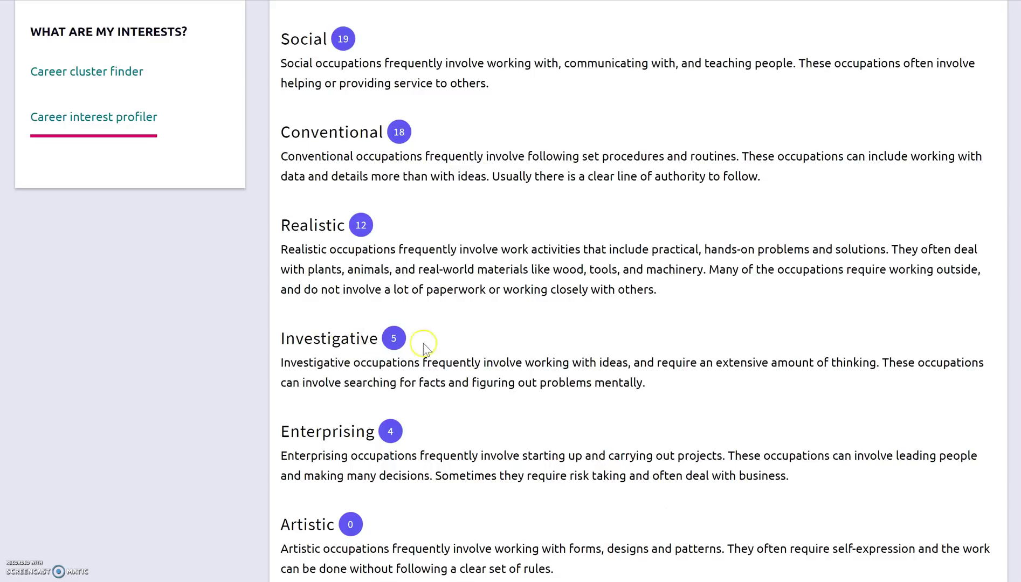
{"action": "scroll", "coordinate": [530, 369], "scroll_direction": "down", "scroll_amount": 2}
{"action": "scroll", "coordinate": [530, 369], "scroll_direction": "up", "scroll_amount": 2}
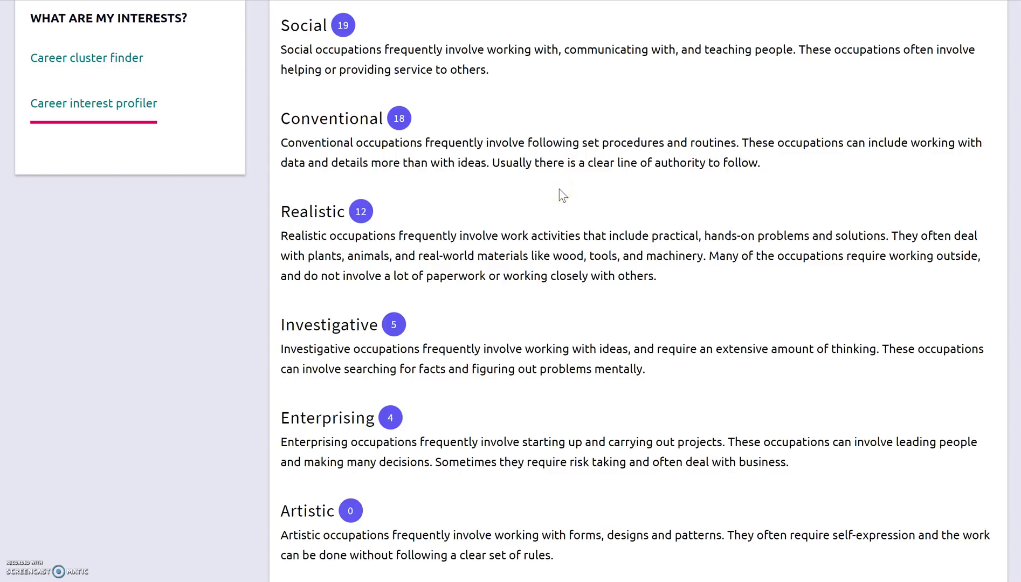
{"action": "scroll", "coordinate": [559, 189], "scroll_direction": "up", "scroll_amount": 1}
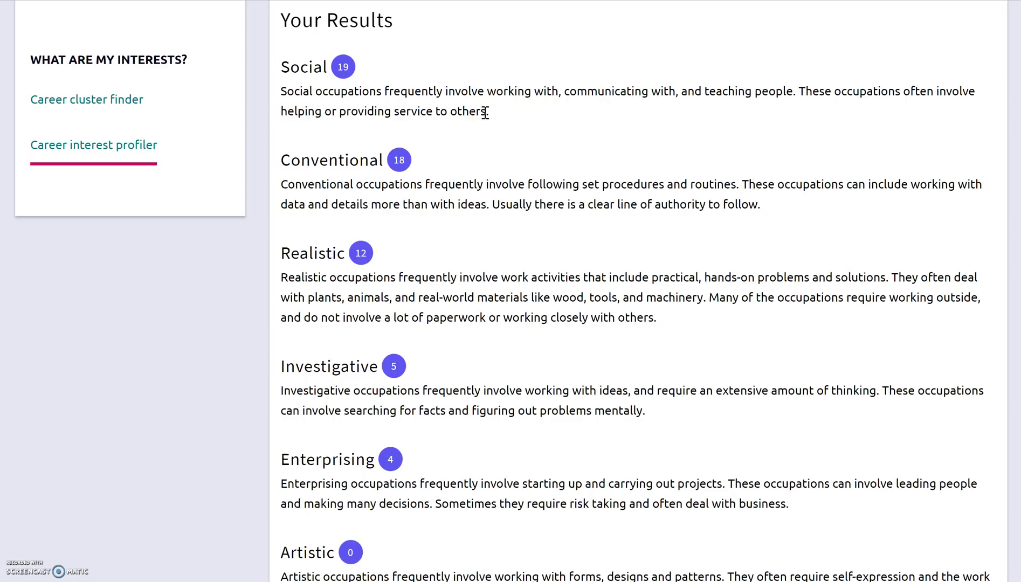
- Finish reviewing the results and bring up the Matching Careers list
{"action": "left_click", "coordinate": [479, 189]}
{"action": "scroll", "coordinate": [480, 188], "scroll_direction": "down", "scroll_amount": 1}
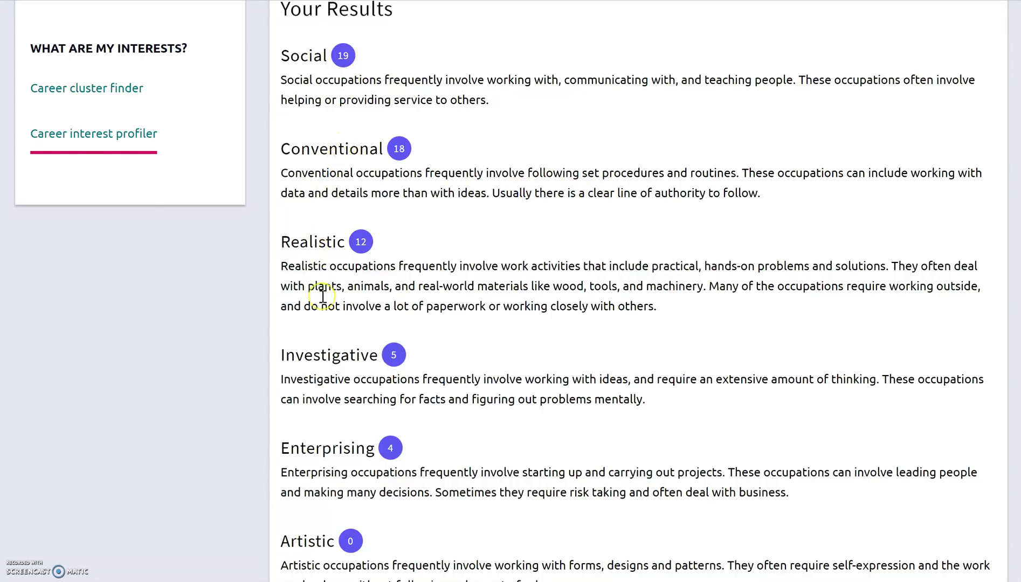
{"action": "scroll", "coordinate": [330, 388], "scroll_direction": "down", "scroll_amount": 2}
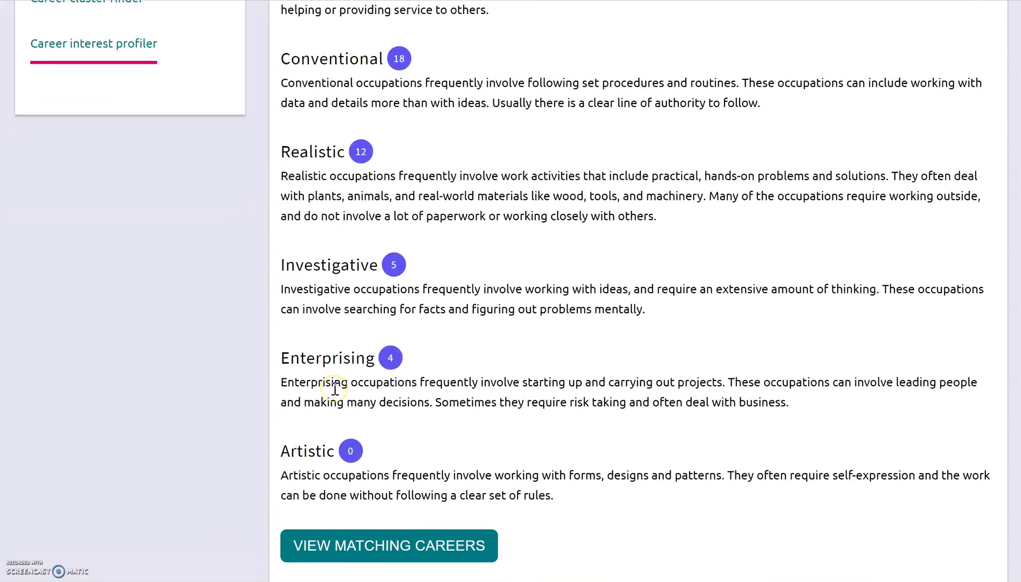
{"action": "scroll", "coordinate": [334, 388], "scroll_direction": "down", "scroll_amount": 1}
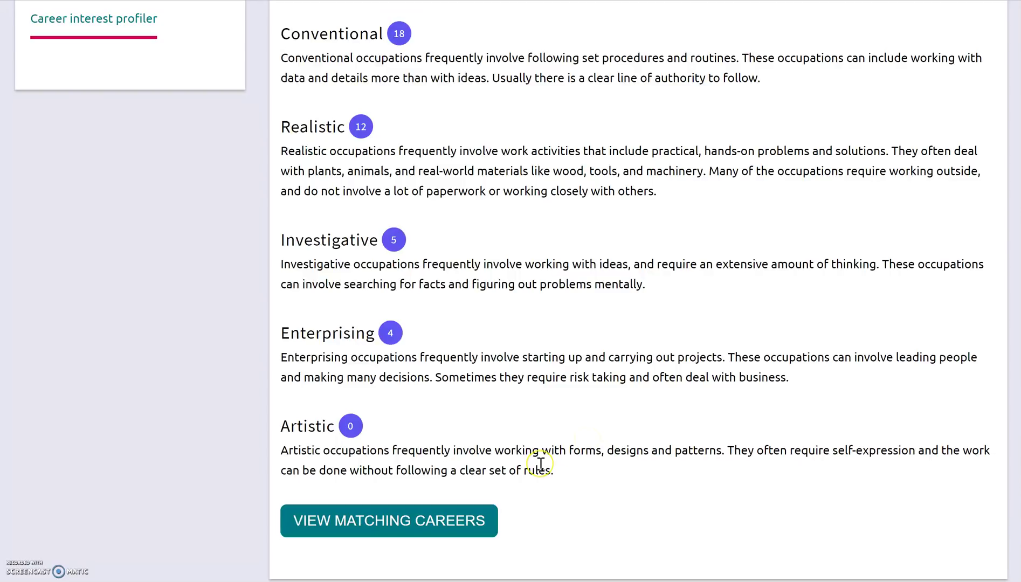
{"action": "scroll", "coordinate": [541, 462], "scroll_direction": "down", "scroll_amount": 2}
{"action": "scroll", "coordinate": [541, 468], "scroll_direction": "up", "scroll_amount": 1}
{"action": "scroll", "coordinate": [584, 324], "scroll_direction": "up", "scroll_amount": 3}
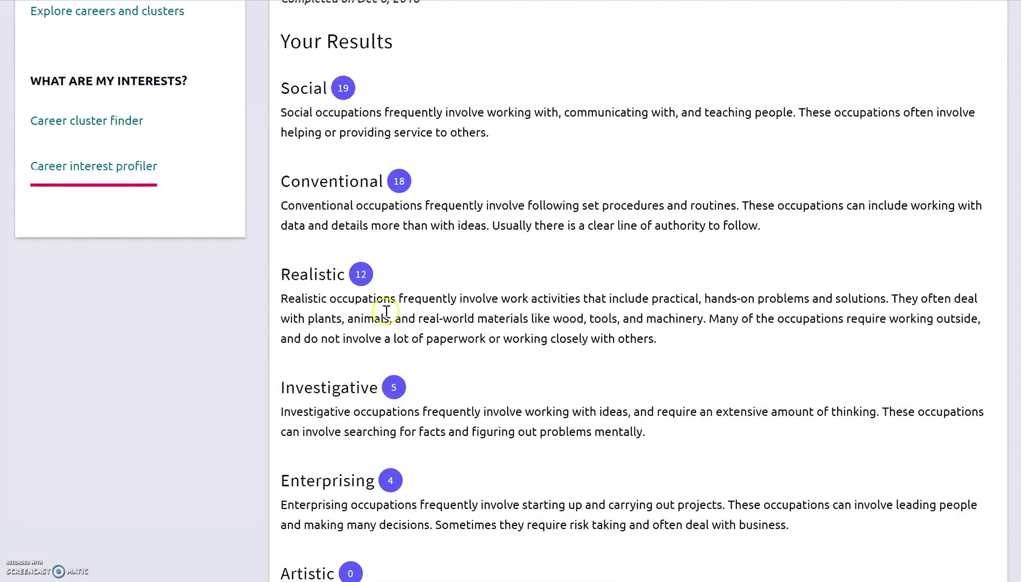
{"action": "scroll", "coordinate": [520, 402], "scroll_direction": "down", "scroll_amount": 1}
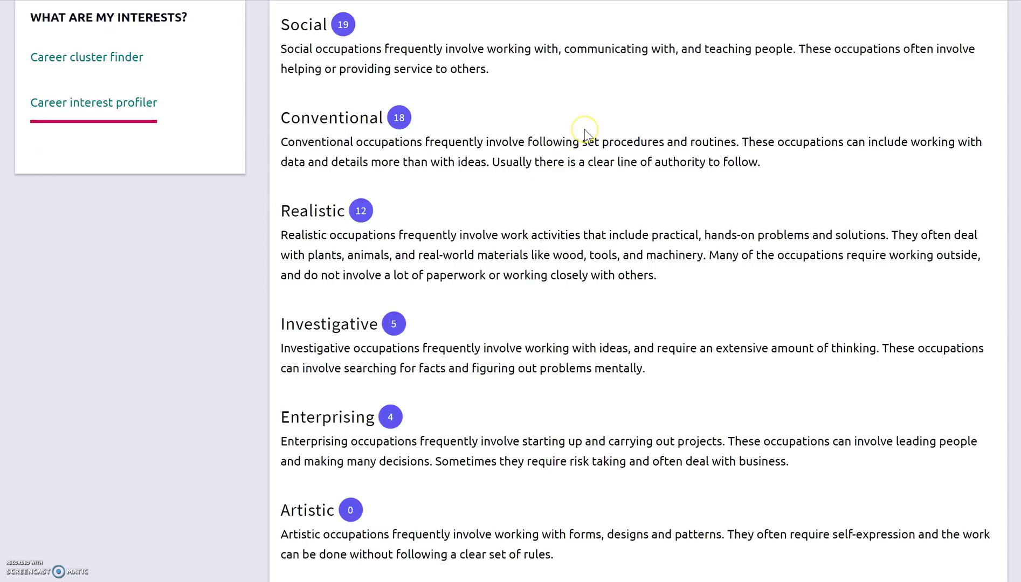
{"action": "scroll", "coordinate": [474, 347], "scroll_direction": "down", "scroll_amount": 3}
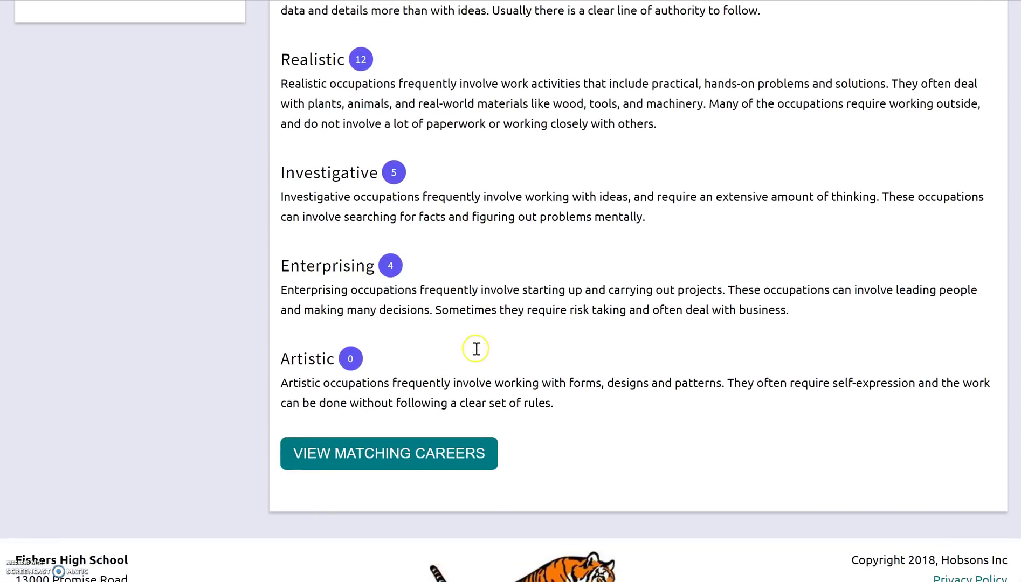
{"action": "left_click", "coordinate": [397, 456]}
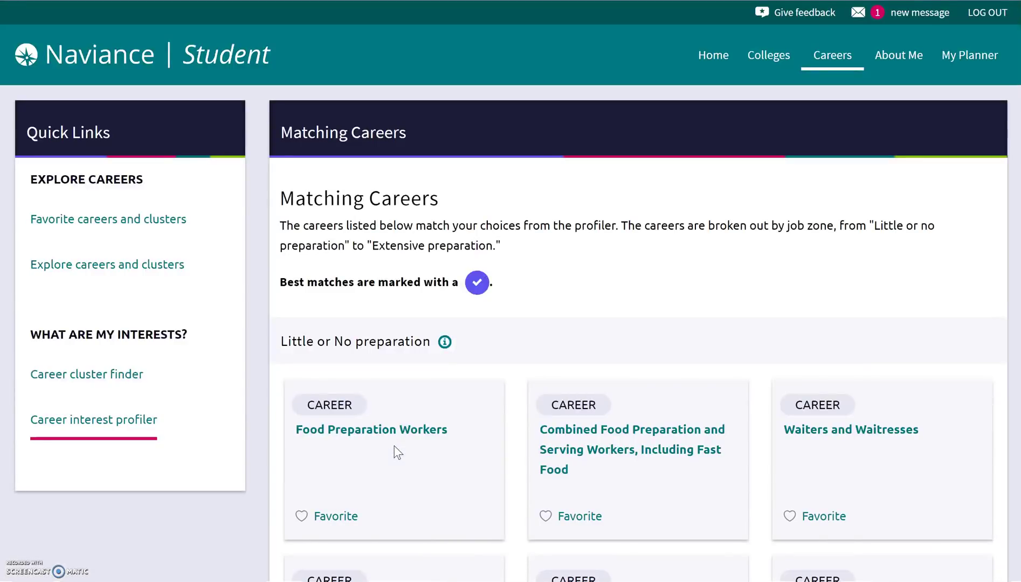
- Highlight the note about best-match check marks at the top of Matching Careers
{"action": "scroll", "coordinate": [510, 429], "scroll_direction": "down", "scroll_amount": 2}
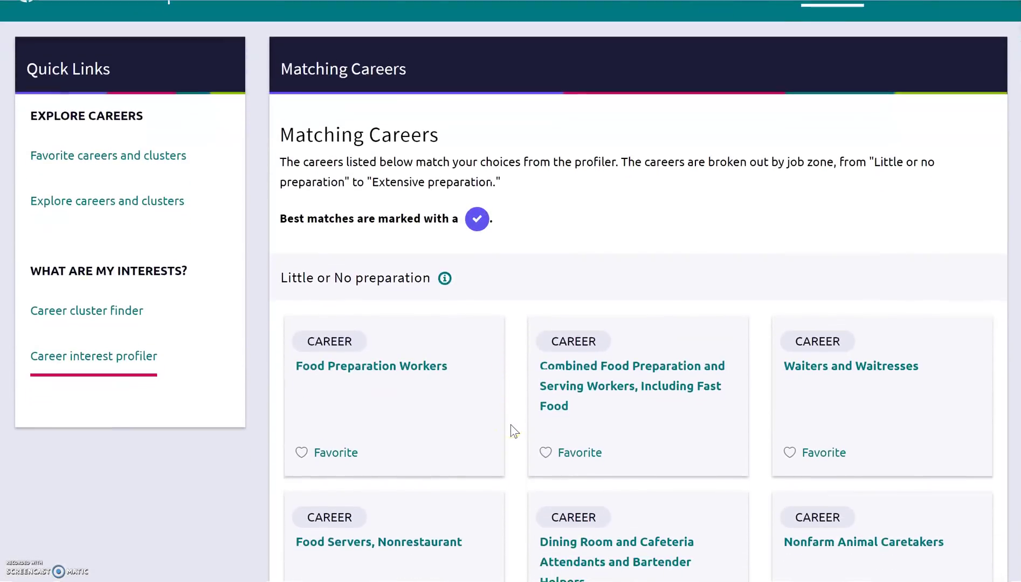
{"action": "scroll", "coordinate": [513, 431], "scroll_direction": "down", "scroll_amount": 2}
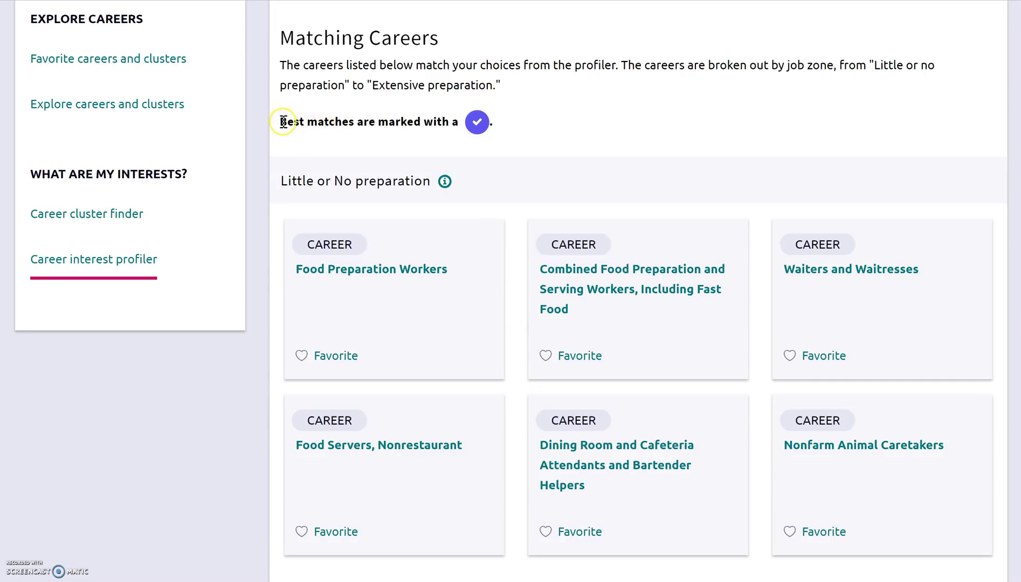
{"action": "left_click_drag", "start_coordinate": [282, 119], "coordinate": [508, 125]}
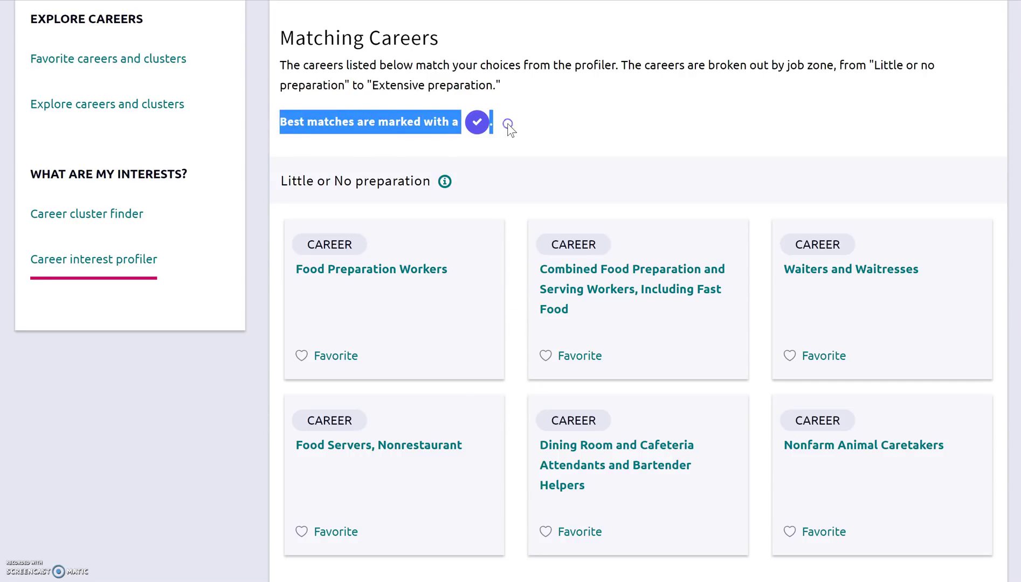
{"action": "left_click", "coordinate": [508, 125]}
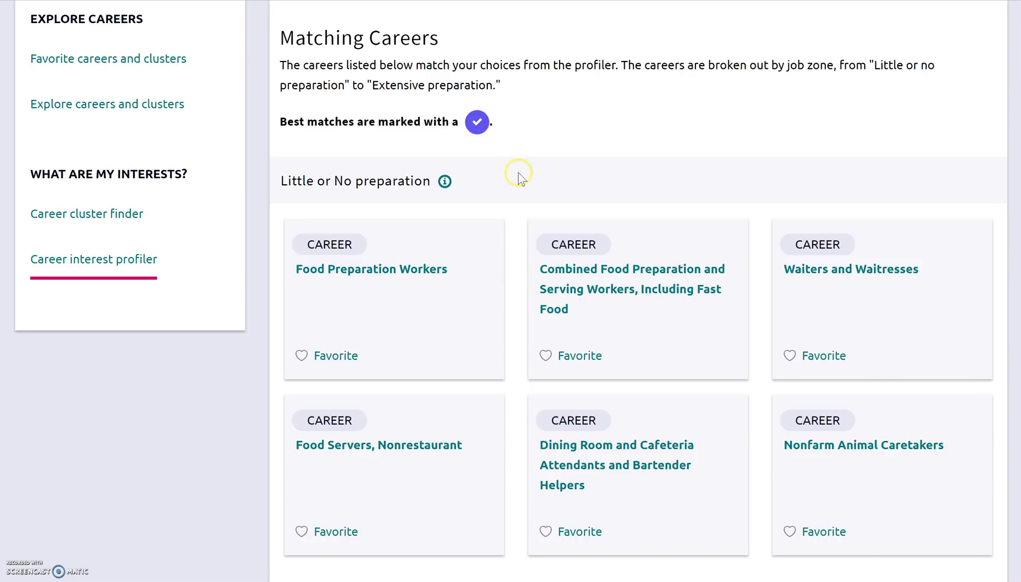
- Scroll through every preparation level down to Extensive, where only Librarians is listed
{"action": "scroll", "coordinate": [517, 172], "scroll_direction": "down", "scroll_amount": 2}
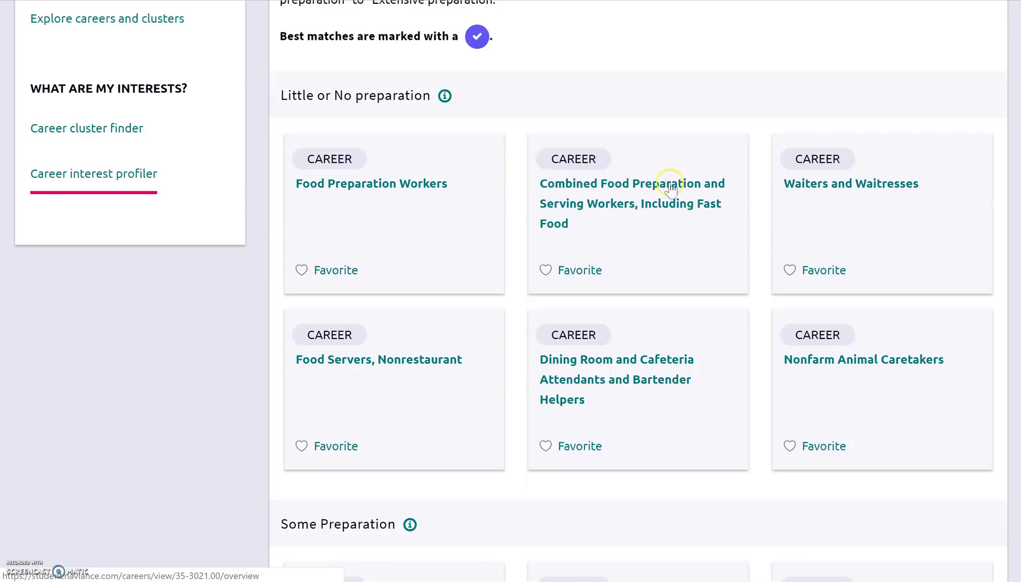
{"action": "scroll", "coordinate": [680, 314], "scroll_direction": "down", "scroll_amount": 1}
{"action": "scroll", "coordinate": [681, 314], "scroll_direction": "down", "scroll_amount": 2}
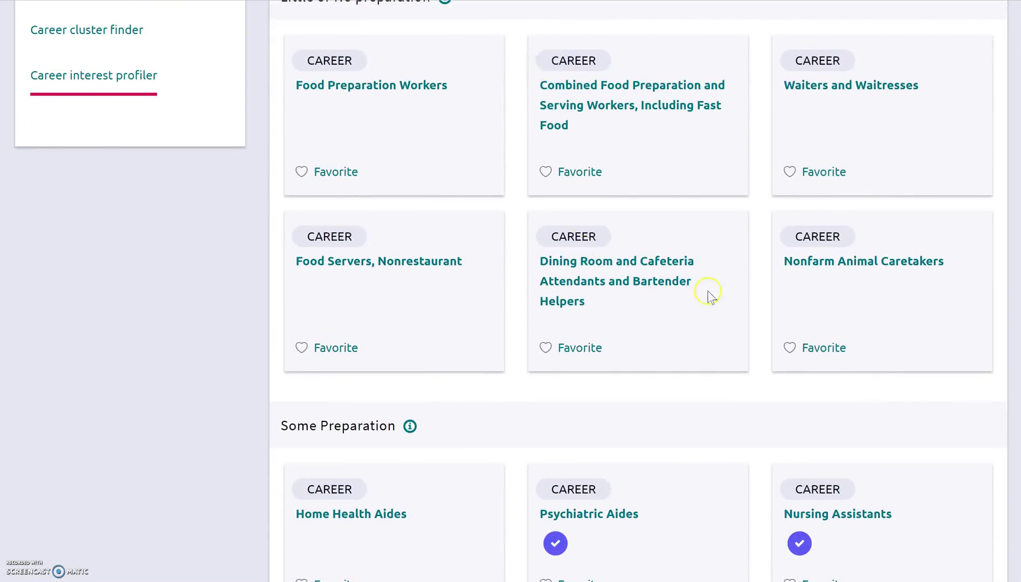
{"action": "scroll", "coordinate": [522, 171], "scroll_direction": "up", "scroll_amount": 1}
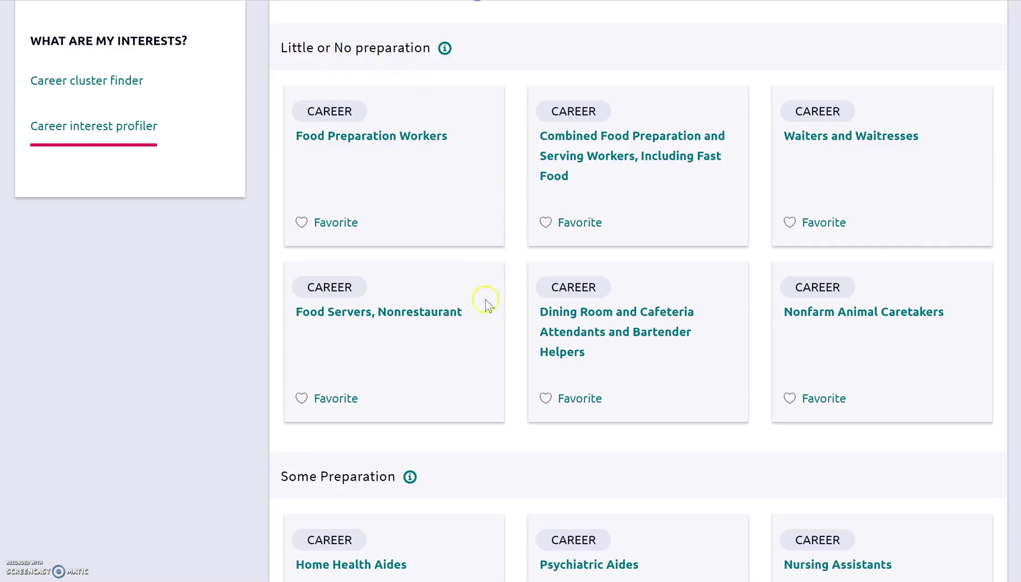
{"action": "scroll", "coordinate": [507, 358], "scroll_direction": "down", "scroll_amount": 4}
{"action": "scroll", "coordinate": [520, 345], "scroll_direction": "down", "scroll_amount": 7}
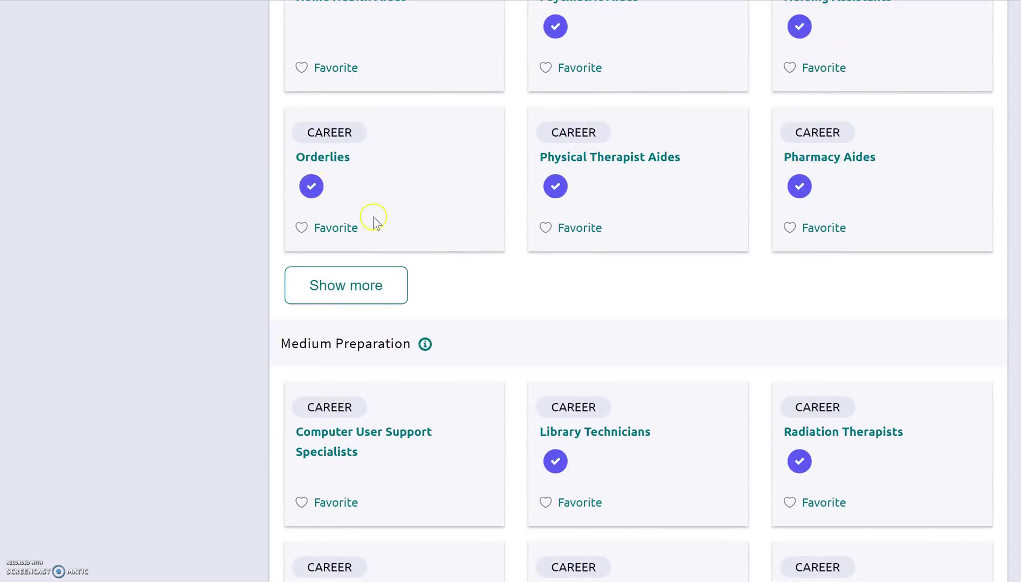
{"action": "scroll", "coordinate": [437, 285], "scroll_direction": "down", "scroll_amount": 3}
{"action": "scroll", "coordinate": [438, 287], "scroll_direction": "down", "scroll_amount": 5}
{"action": "scroll", "coordinate": [500, 298], "scroll_direction": "down", "scroll_amount": 4}
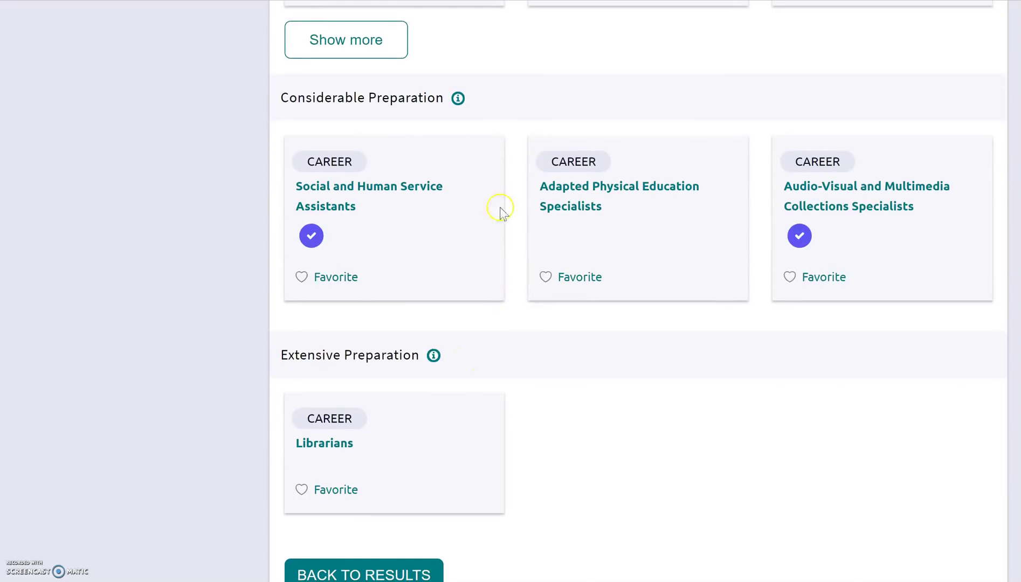
- Show and hide the Job Zone Four description, then return to Some Preparation careers
{"action": "left_click", "coordinate": [457, 100]}
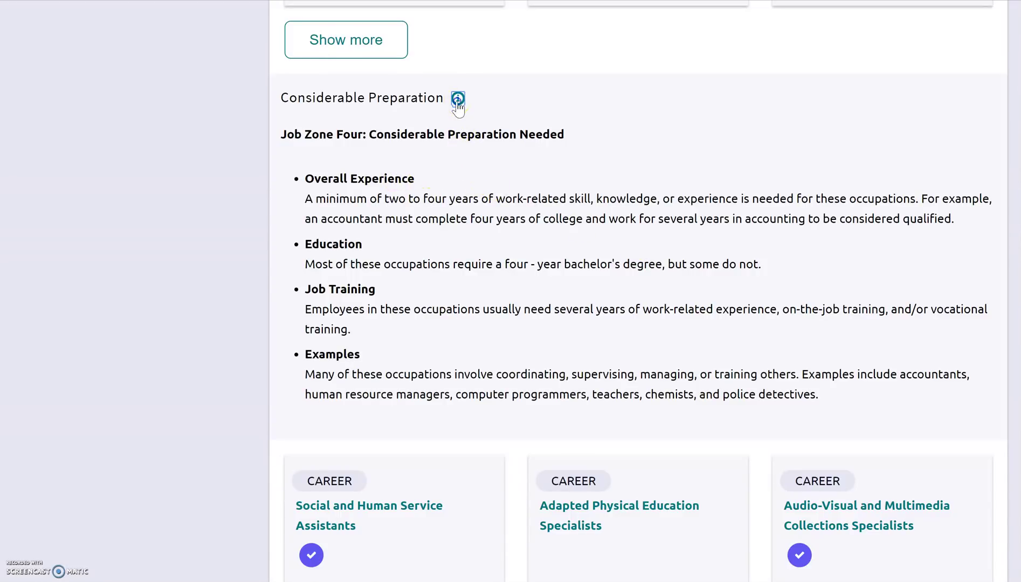
{"action": "left_click", "coordinate": [458, 100]}
{"action": "scroll", "coordinate": [520, 114], "scroll_direction": "up", "scroll_amount": 3}
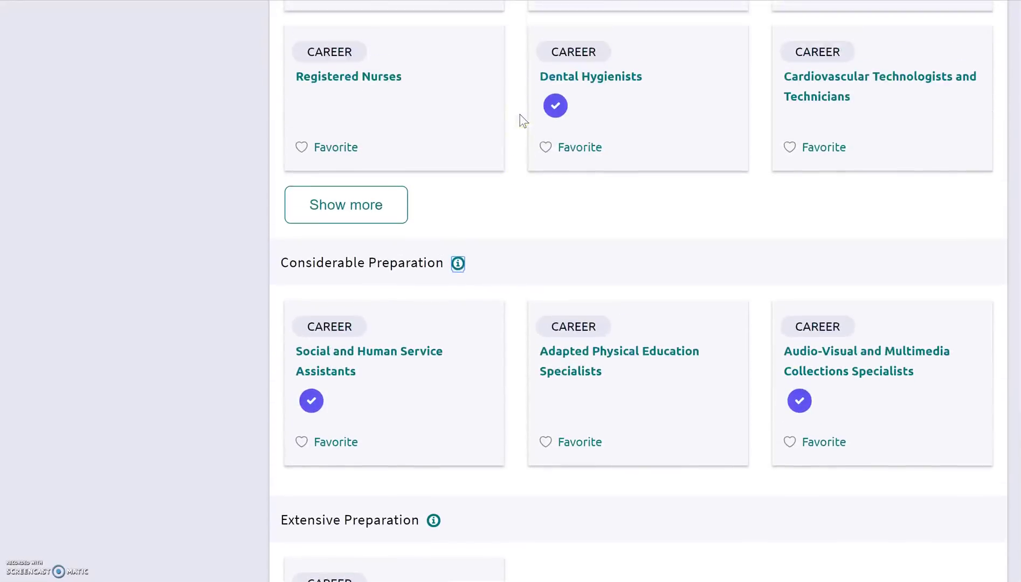
{"action": "scroll", "coordinate": [519, 114], "scroll_direction": "up", "scroll_amount": 8}
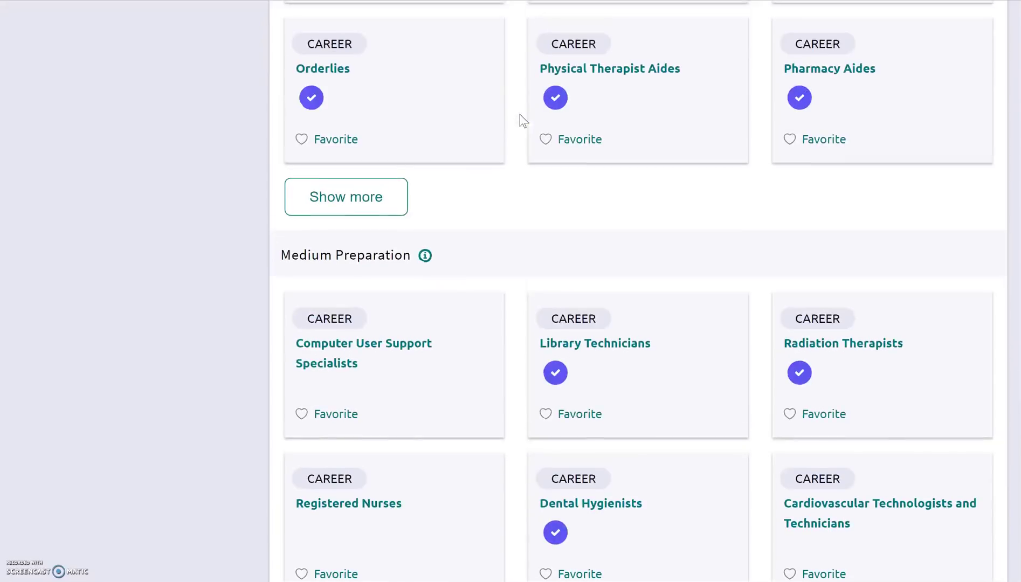
{"action": "scroll", "coordinate": [519, 114], "scroll_direction": "up", "scroll_amount": 3}
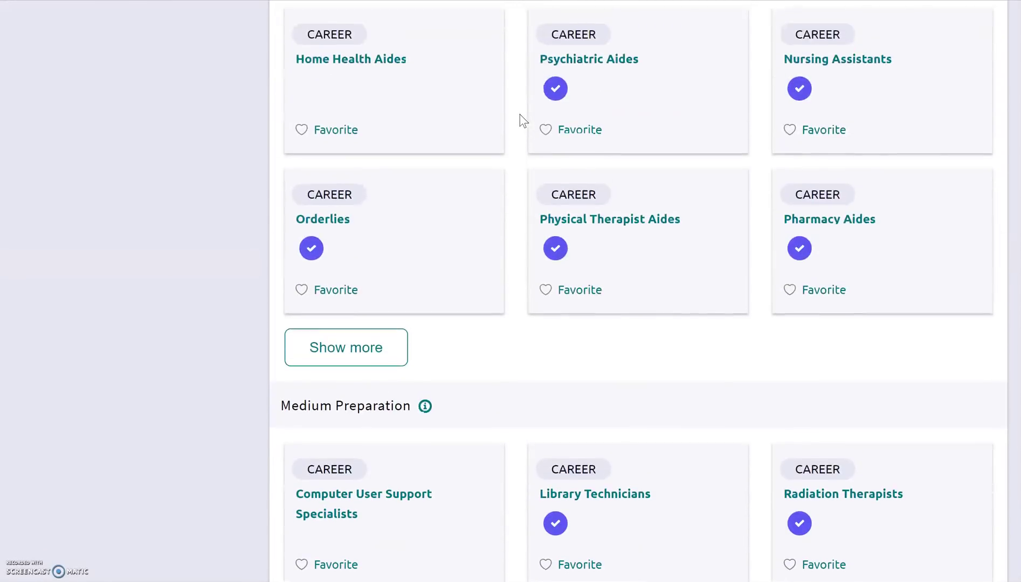
{"action": "scroll", "coordinate": [520, 114], "scroll_direction": "up", "scroll_amount": 7}
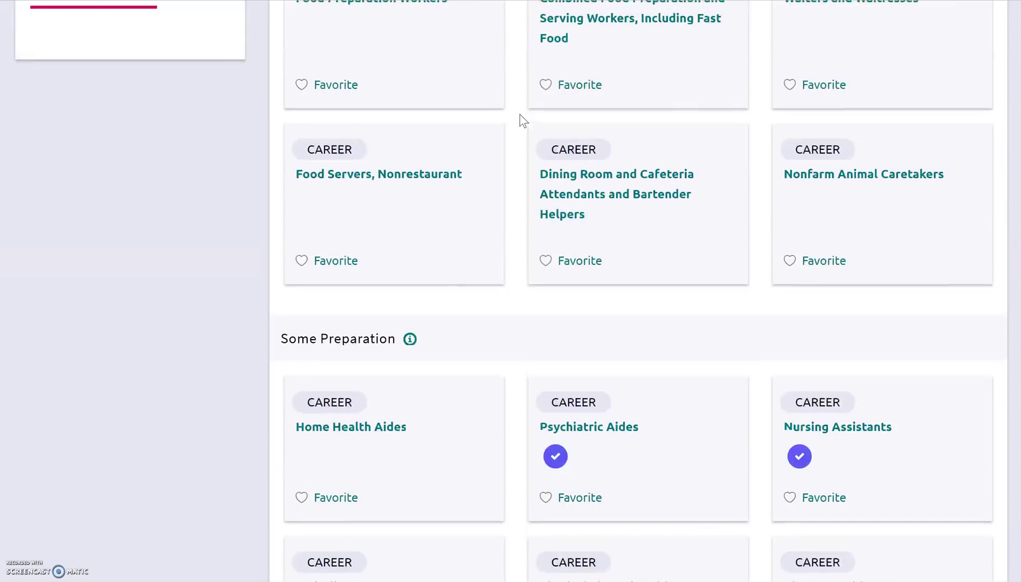
{"action": "scroll", "coordinate": [519, 114], "scroll_direction": "up", "scroll_amount": 2}
{"action": "scroll", "coordinate": [520, 114], "scroll_direction": "down", "scroll_amount": 2}
{"action": "scroll", "coordinate": [519, 114], "scroll_direction": "down", "scroll_amount": 6}
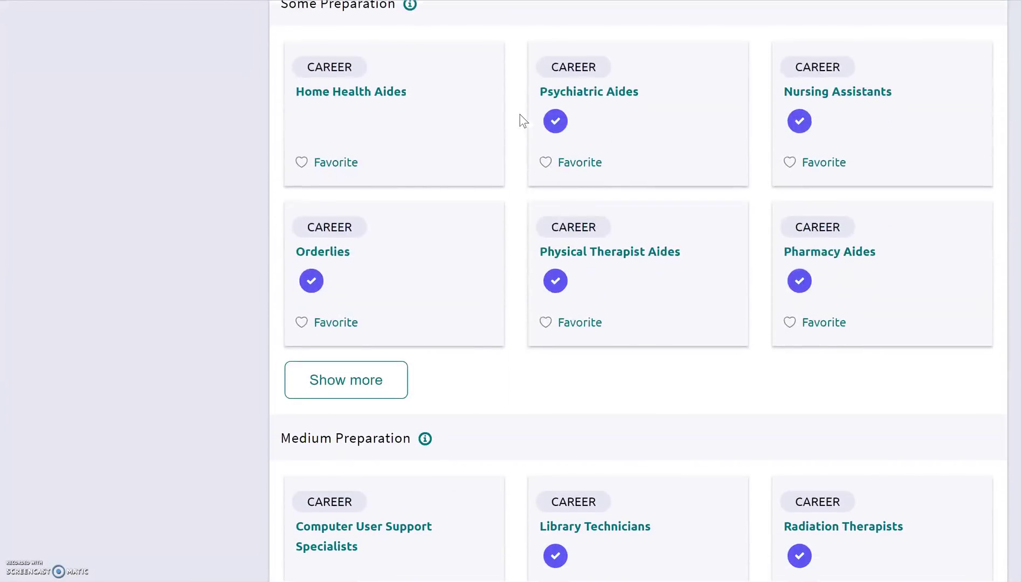
- Favorite Nursing Assistants, Dental Hygienists, Social and Human Service Assistants; open the latter's page
{"action": "left_click", "coordinate": [790, 163]}
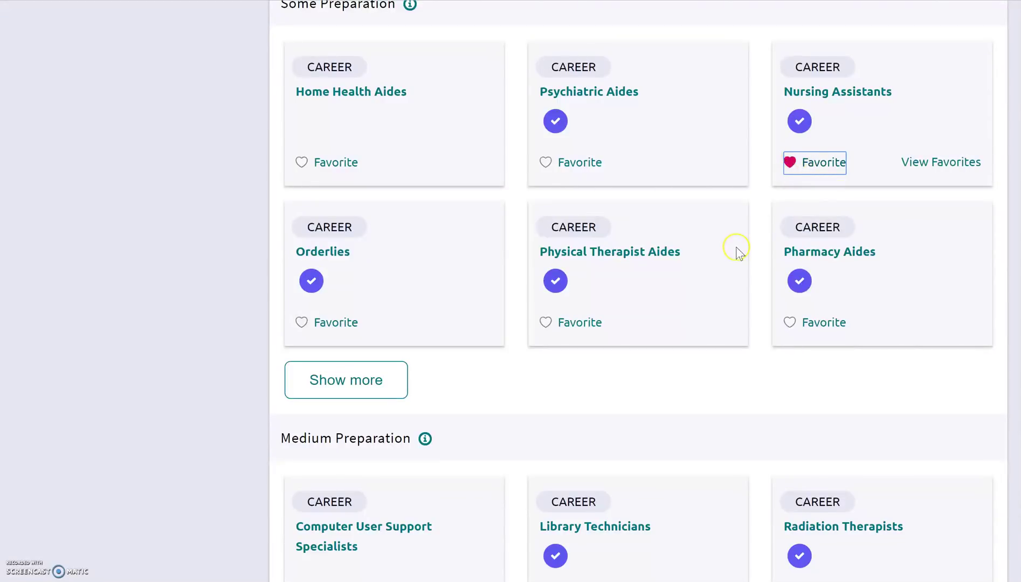
{"action": "scroll", "coordinate": [740, 254], "scroll_direction": "down", "scroll_amount": 3}
{"action": "scroll", "coordinate": [740, 253], "scroll_direction": "down", "scroll_amount": 2}
{"action": "scroll", "coordinate": [740, 254], "scroll_direction": "down", "scroll_amount": 3}
{"action": "left_click", "coordinate": [547, 279]}
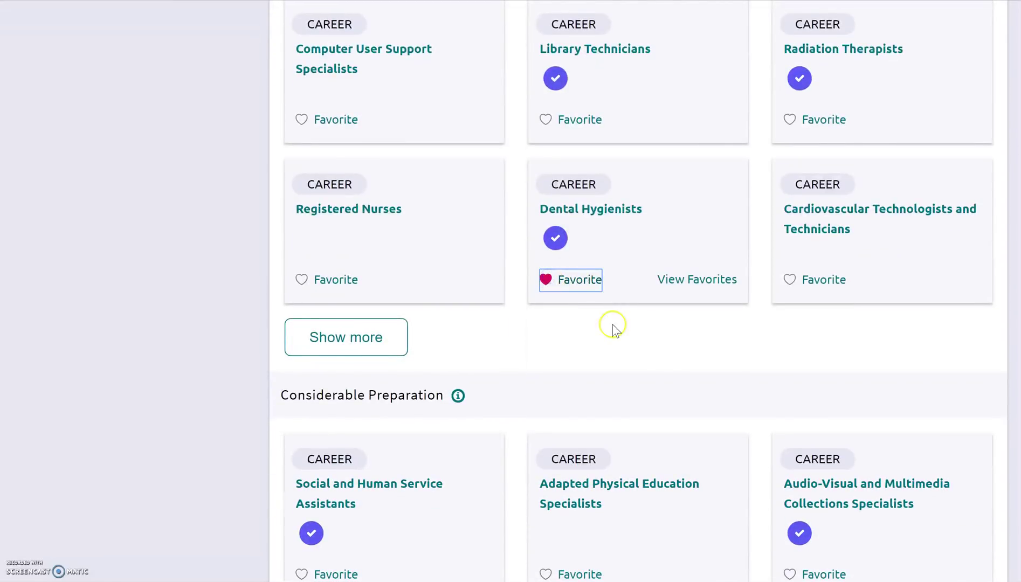
{"action": "scroll", "coordinate": [615, 330], "scroll_direction": "down", "scroll_amount": 4}
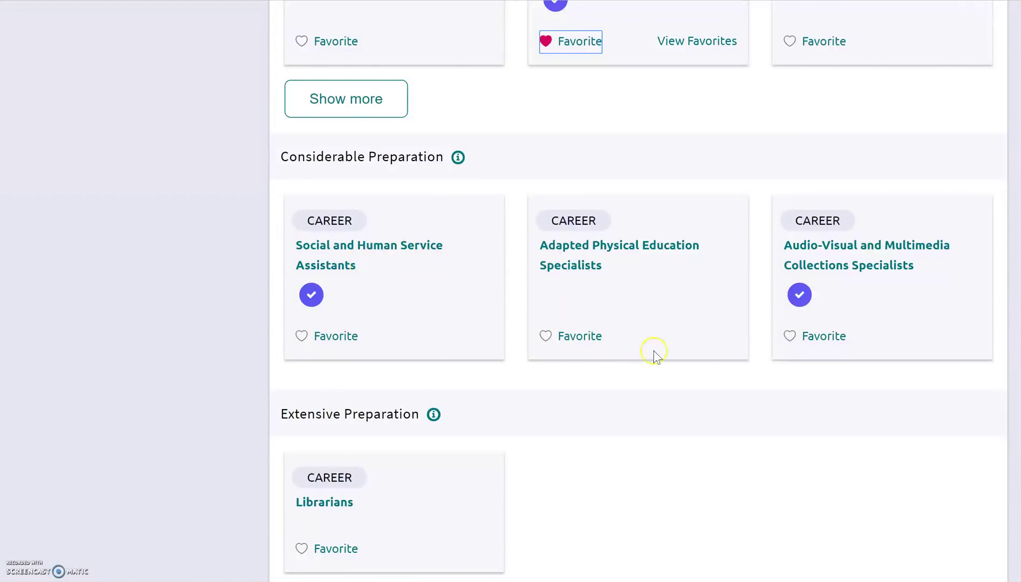
{"action": "left_click", "coordinate": [302, 337]}
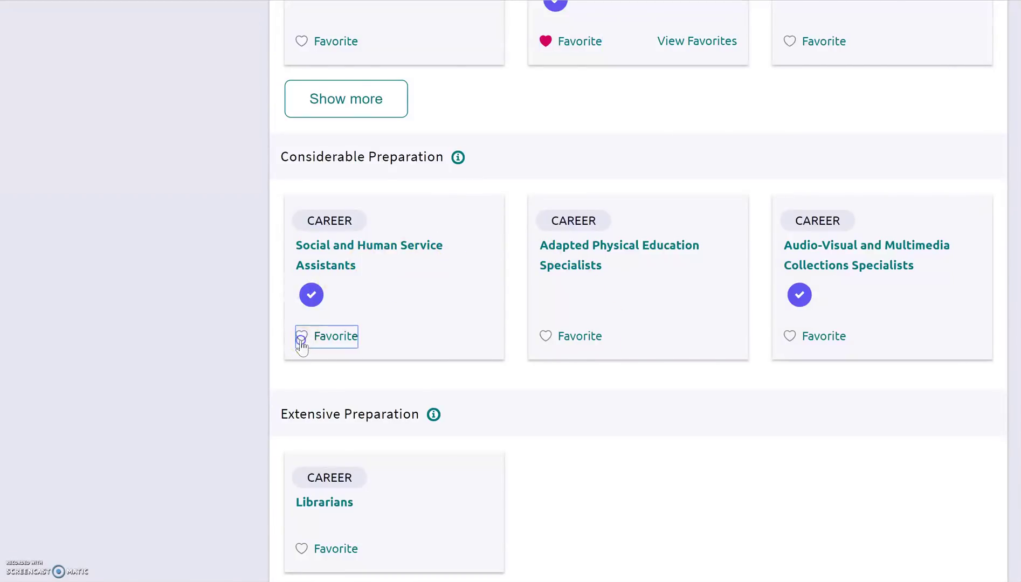
{"action": "left_click", "coordinate": [342, 268]}
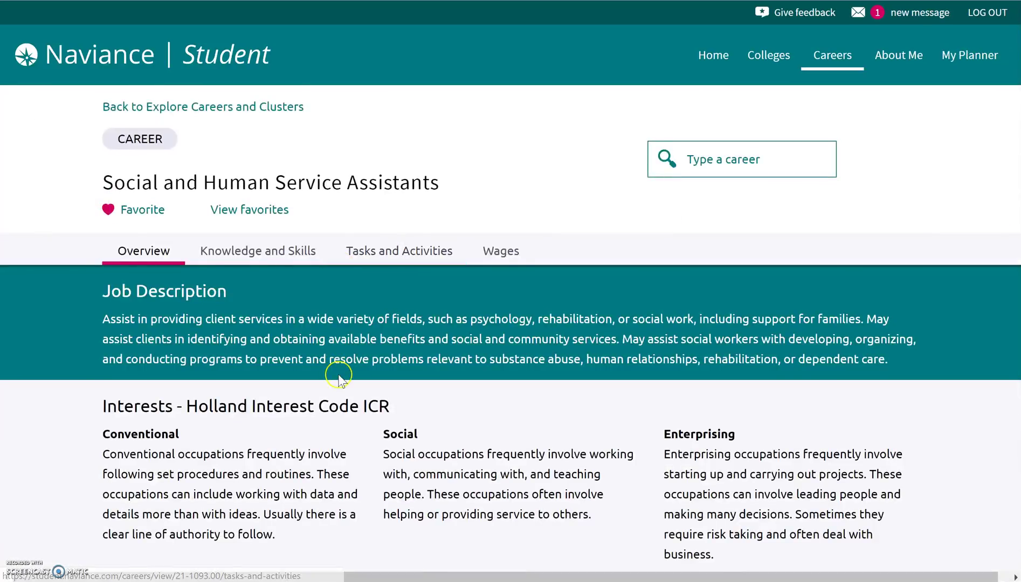
- Review Social and Human Service Assistants annual wages, then return to its overview's related occupations
{"action": "scroll", "coordinate": [339, 378], "scroll_direction": "down", "scroll_amount": 2}
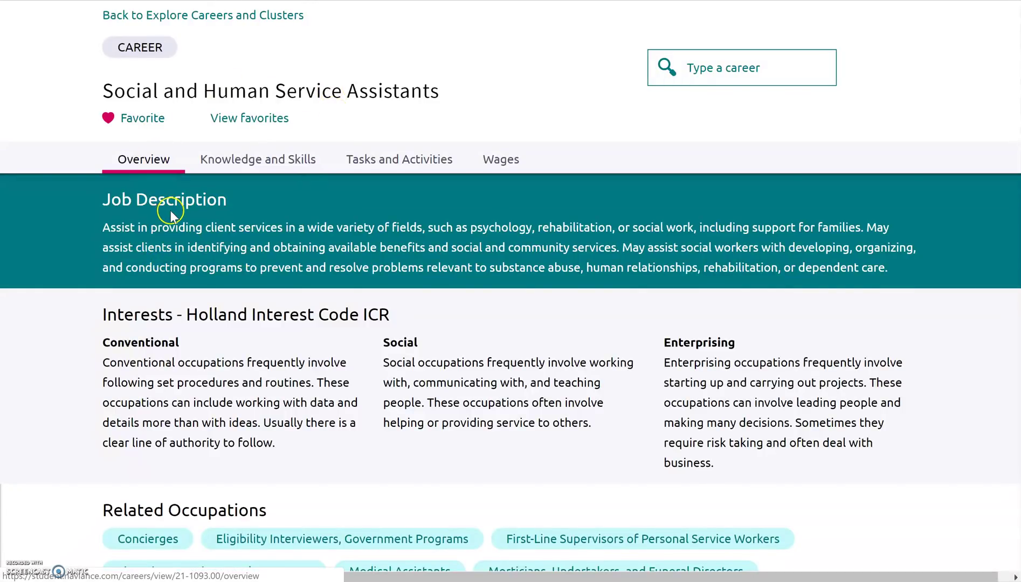
{"action": "left_click", "coordinate": [488, 171]}
{"action": "scroll", "coordinate": [430, 348], "scroll_direction": "down", "scroll_amount": 2}
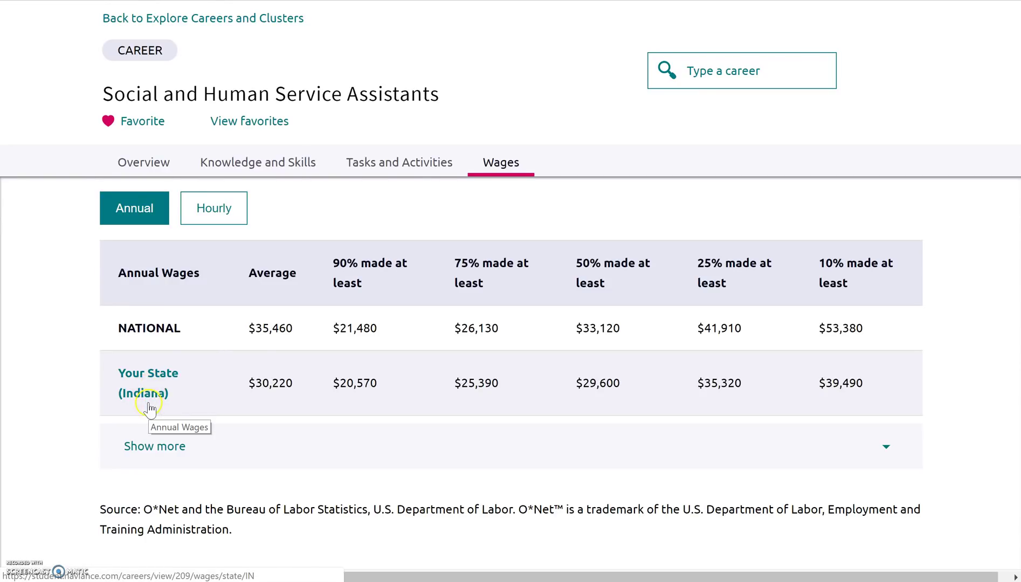
{"action": "left_click", "coordinate": [168, 171]}
{"action": "scroll", "coordinate": [168, 167], "scroll_direction": "down", "scroll_amount": 8}
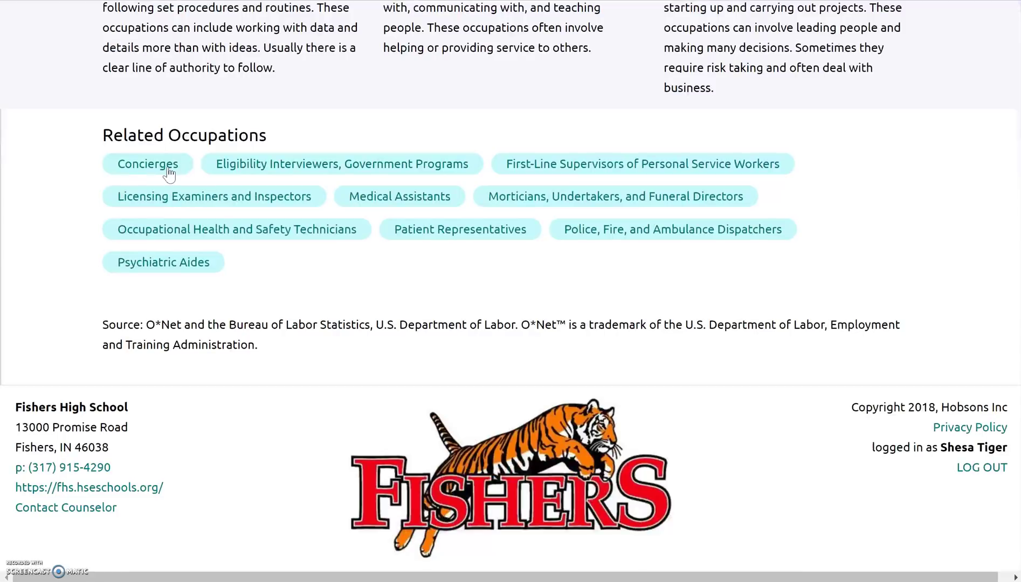
{"action": "left_click", "coordinate": [303, 165]}
{"action": "scroll", "coordinate": [304, 165], "scroll_direction": "up", "scroll_amount": 6}
{"action": "scroll", "coordinate": [302, 159], "scroll_direction": "up", "scroll_amount": 2}
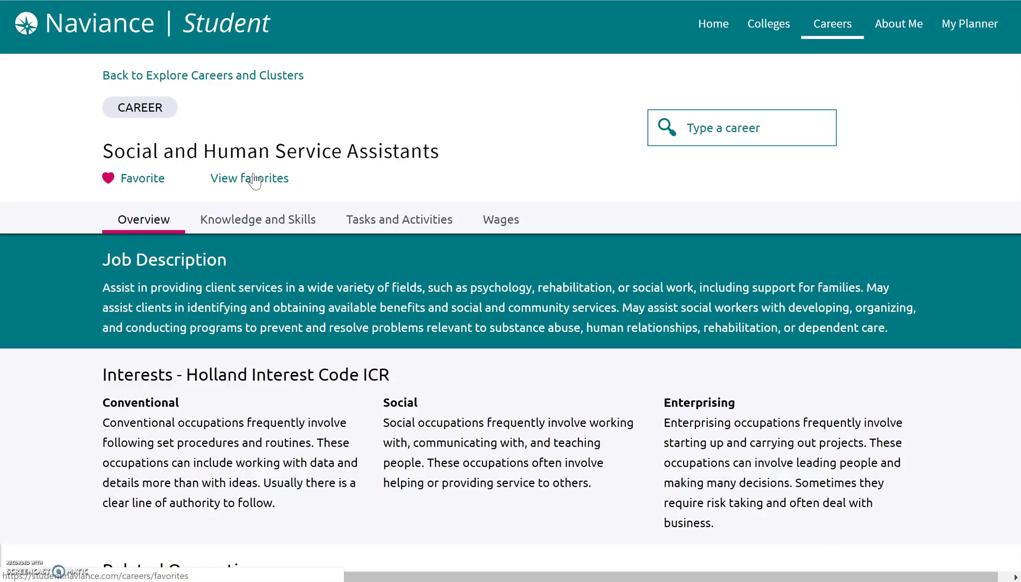
{"action": "scroll", "coordinate": [255, 181], "scroll_direction": "up", "scroll_amount": 1}
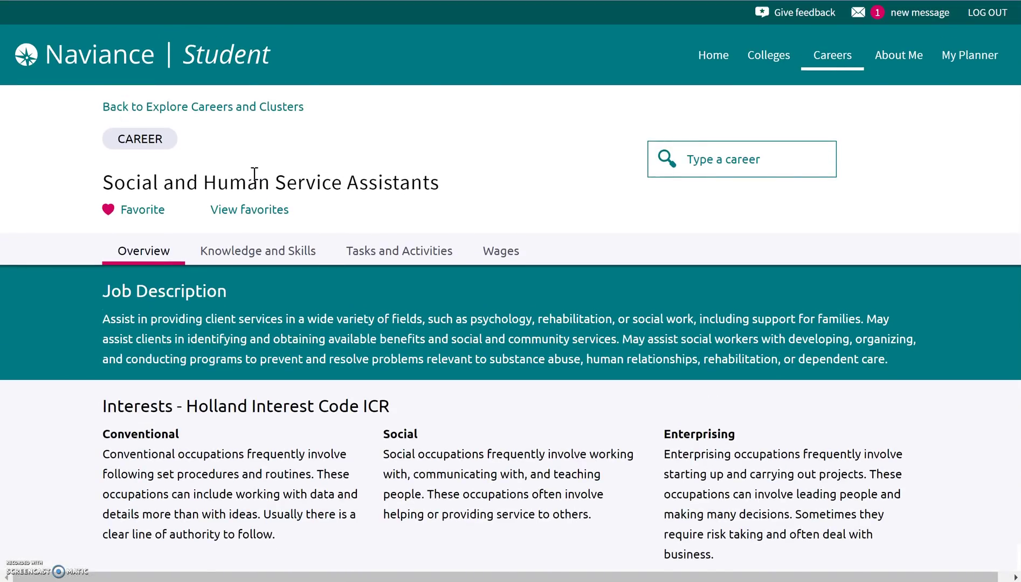